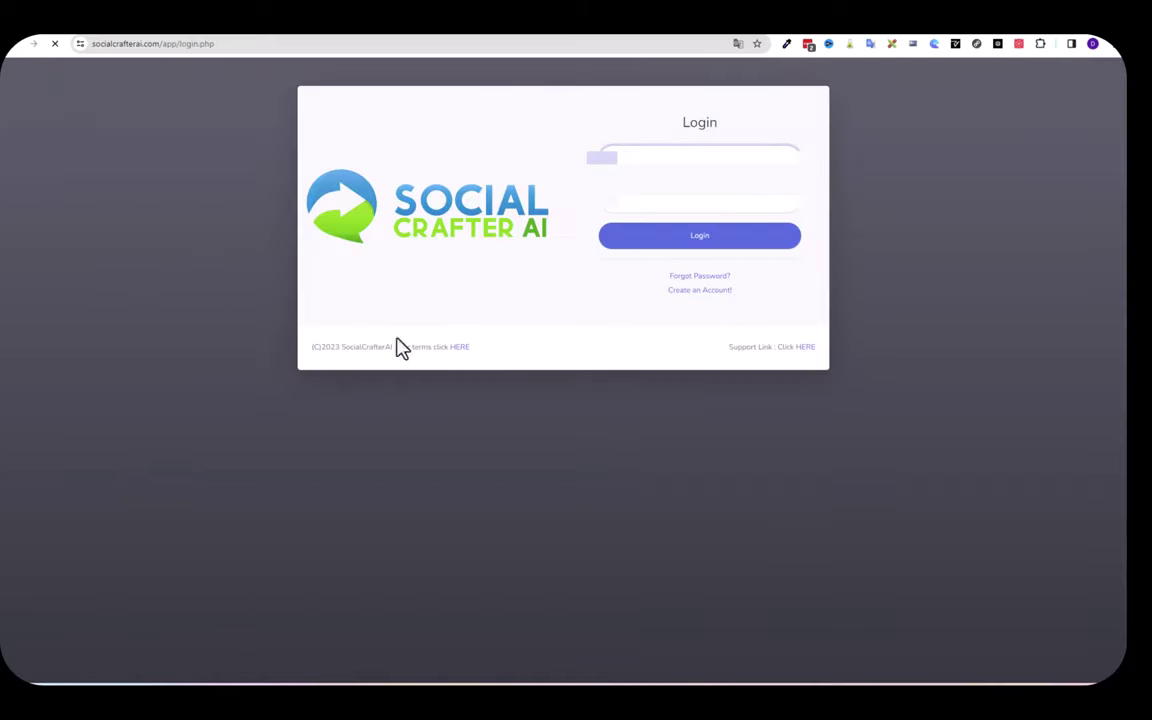
- Log in to Social Crafter AI with the account credentials to reach the empty Projects list
click(705, 246)
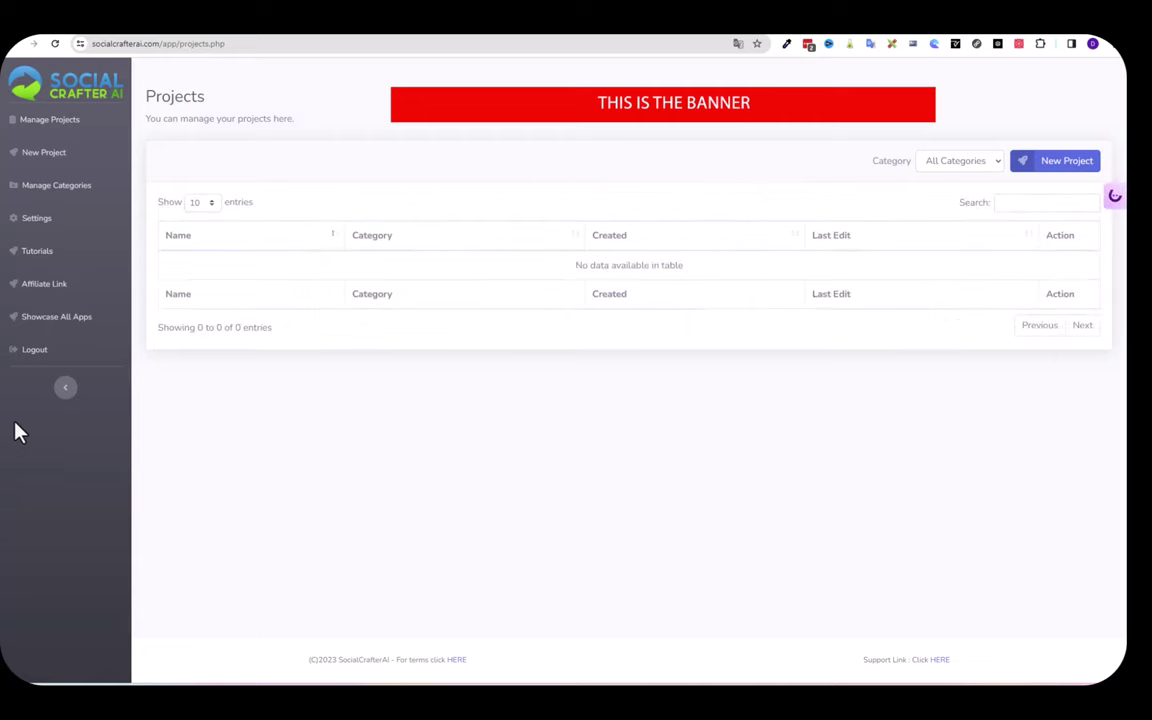
- Start a new project and name it 'Saint Valentin'
click(48, 152)
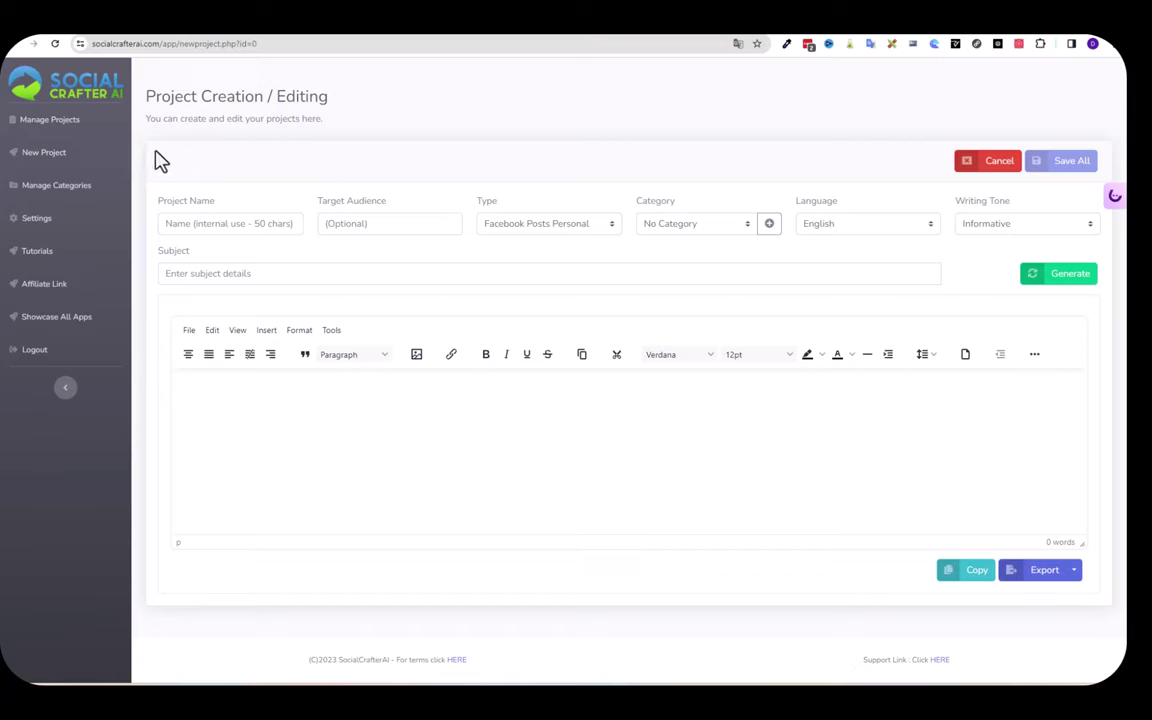
click(224, 224)
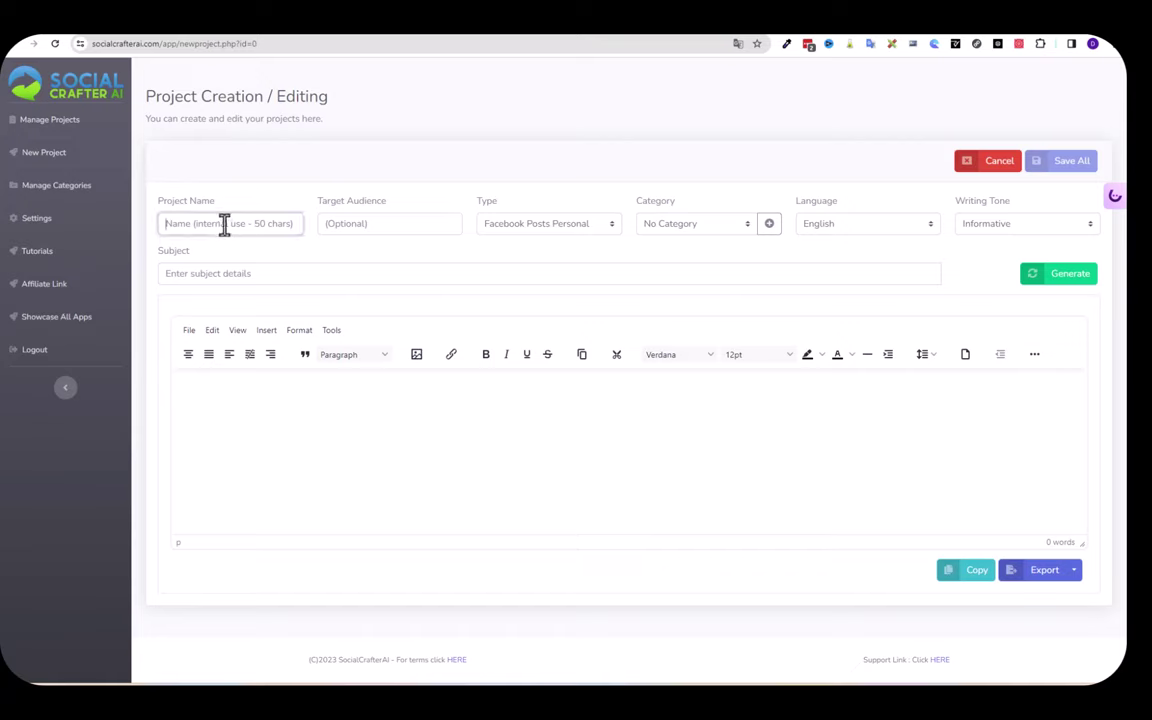
text(Saint Valentin)
click(340, 224)
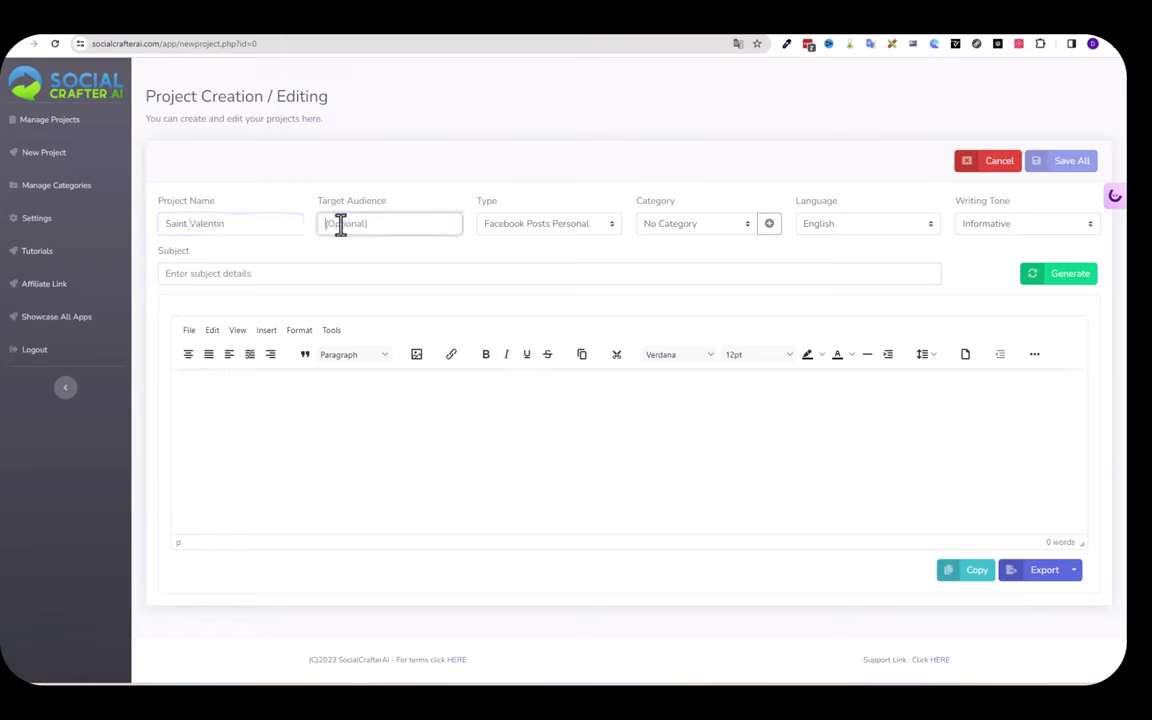
- Browse the content types and keep Facebook Posts Personal as the project type
click(612, 226)
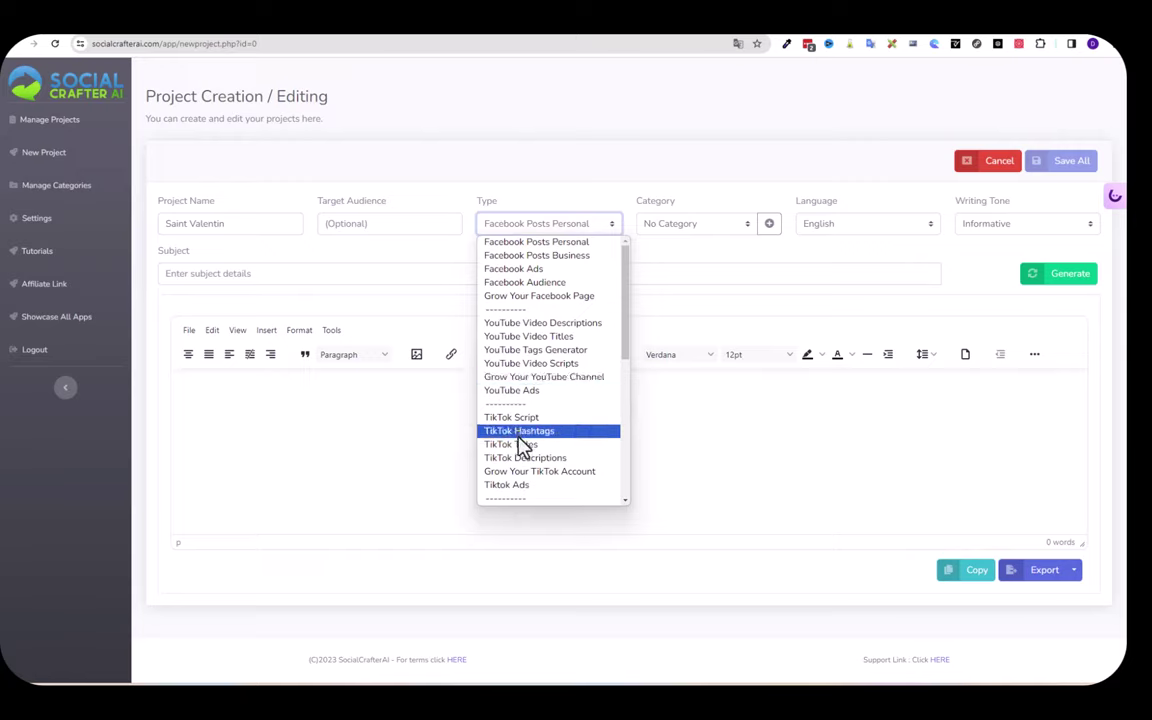
scroll(522, 444, down, 3)
scroll(528, 415, down, 1)
scroll(528, 409, up, 2)
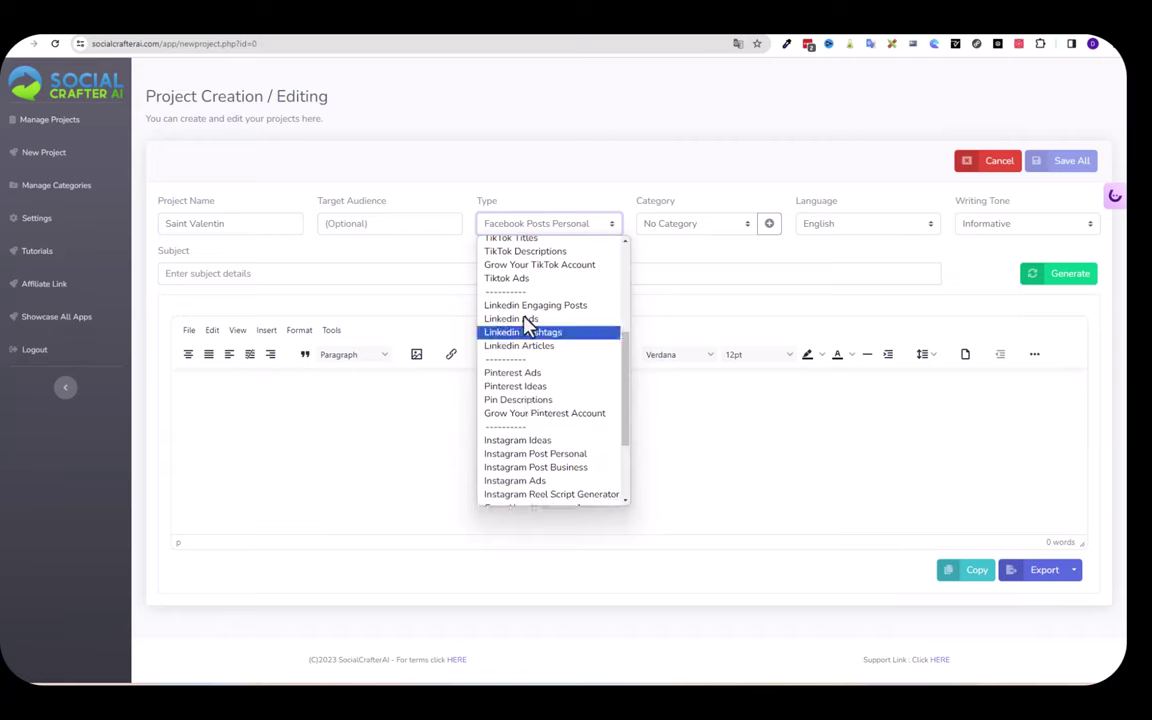
scroll(526, 387, down, 2)
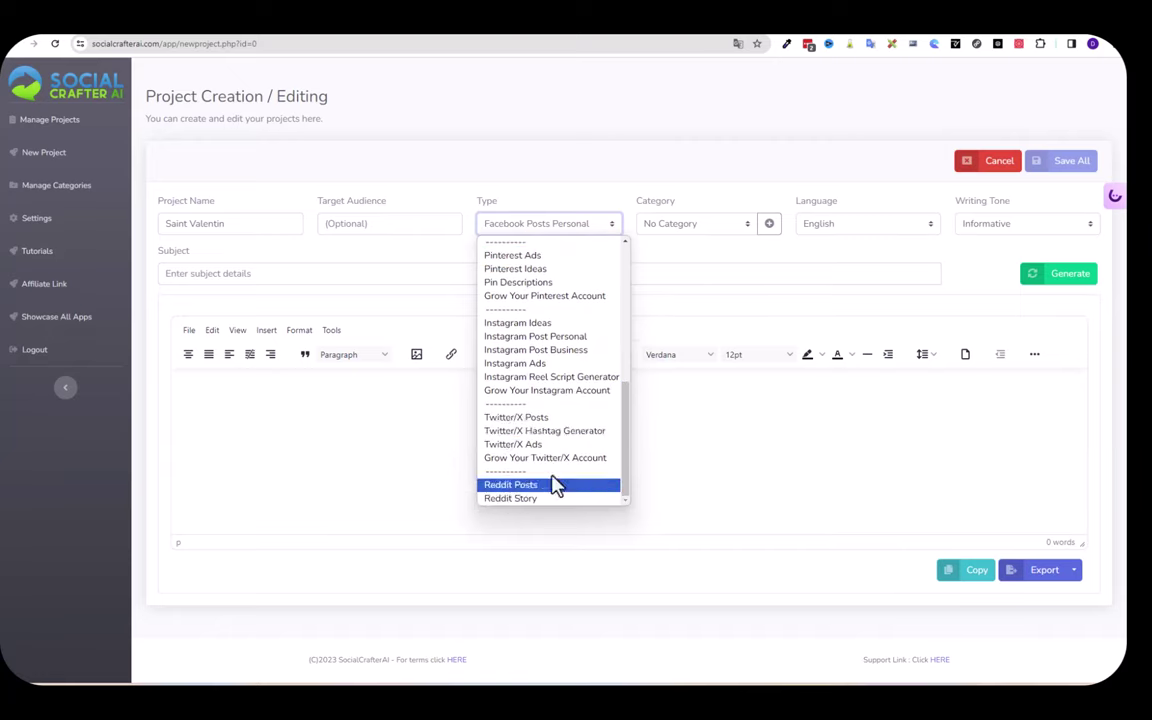
scroll(548, 416, up, 2)
scroll(548, 416, up, 3)
scroll(548, 416, up, 2)
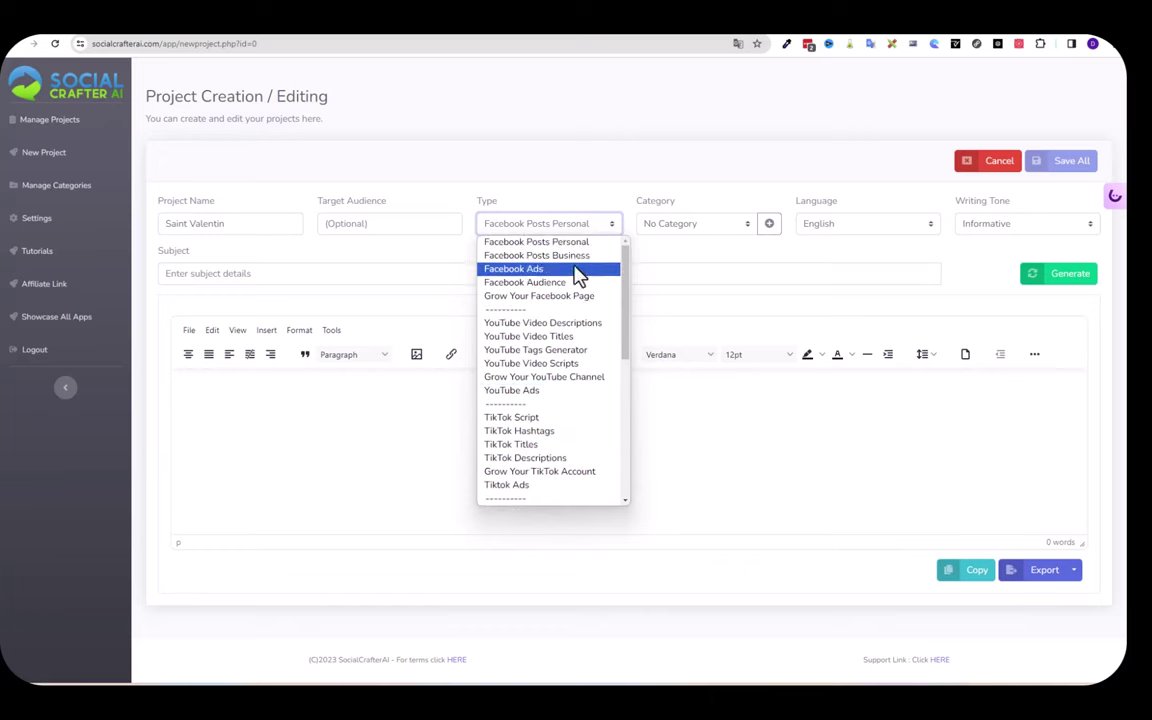
click(509, 222)
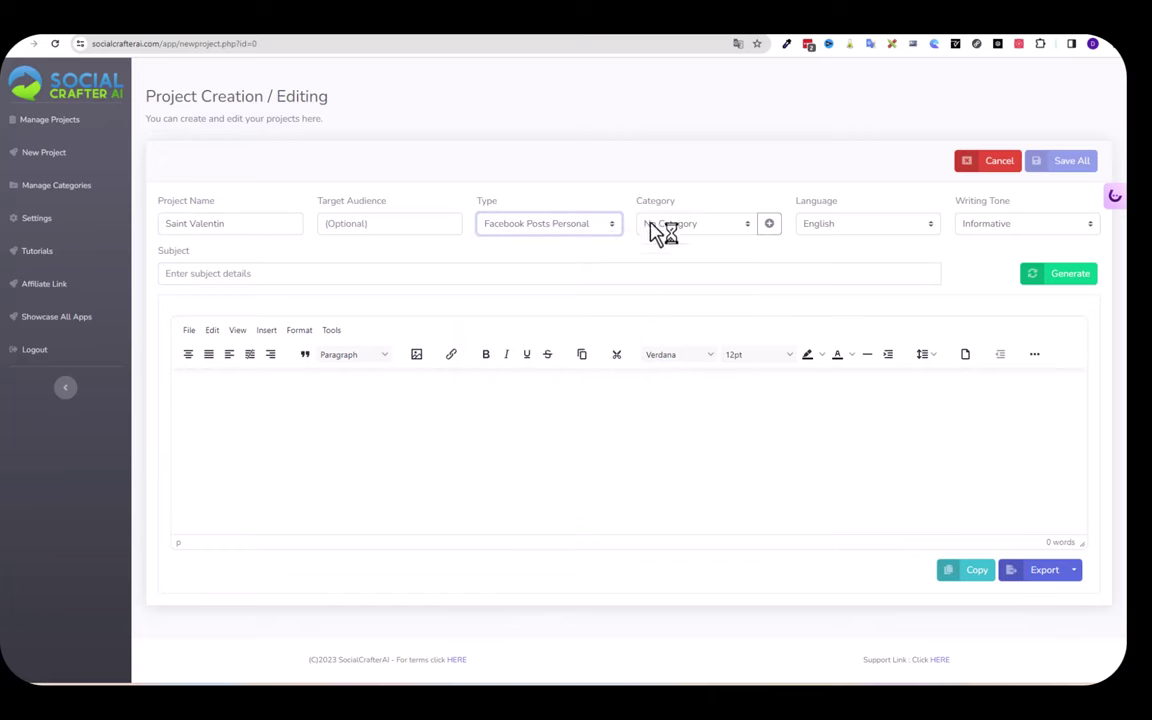
- Add a new category named 'Publications' and assign it to the Saint Valentin project
click(751, 232)
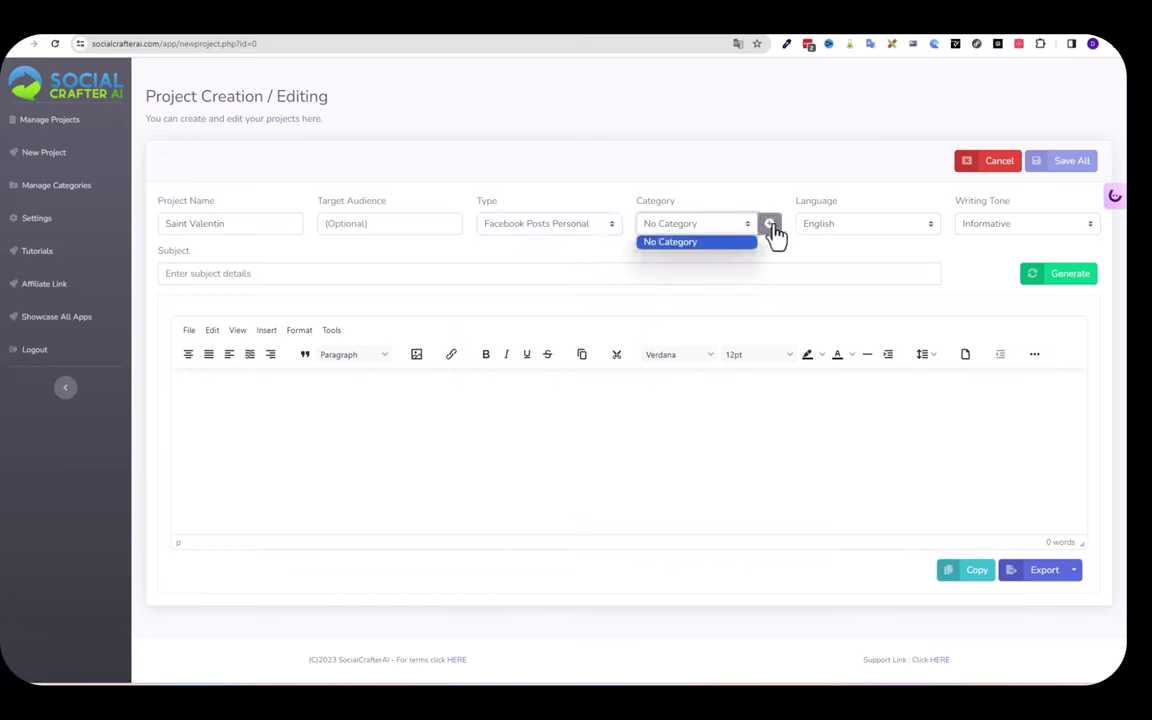
click(770, 226)
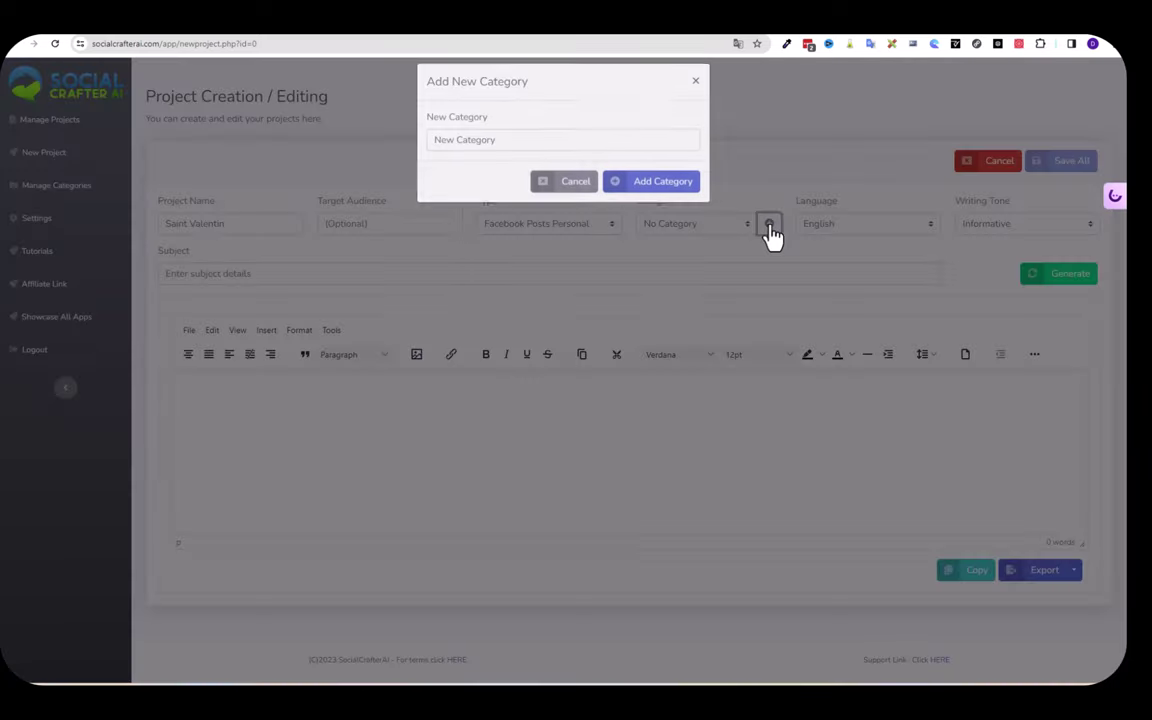
click(500, 152)
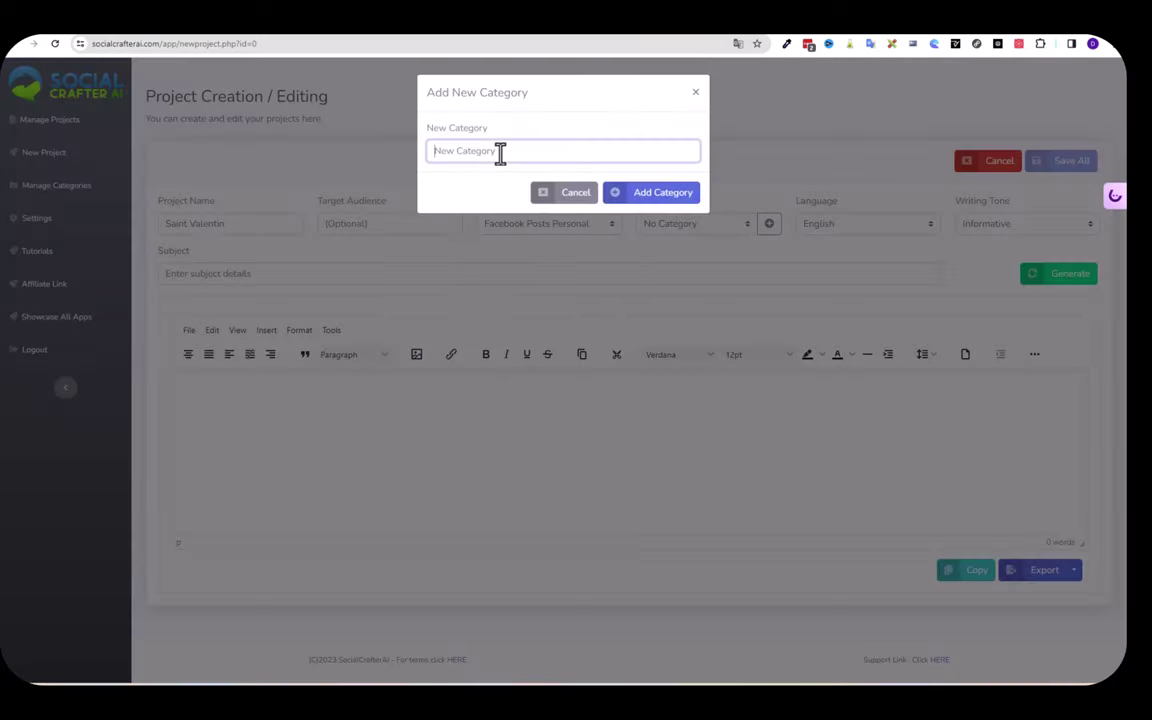
text(Publications)
click(651, 193)
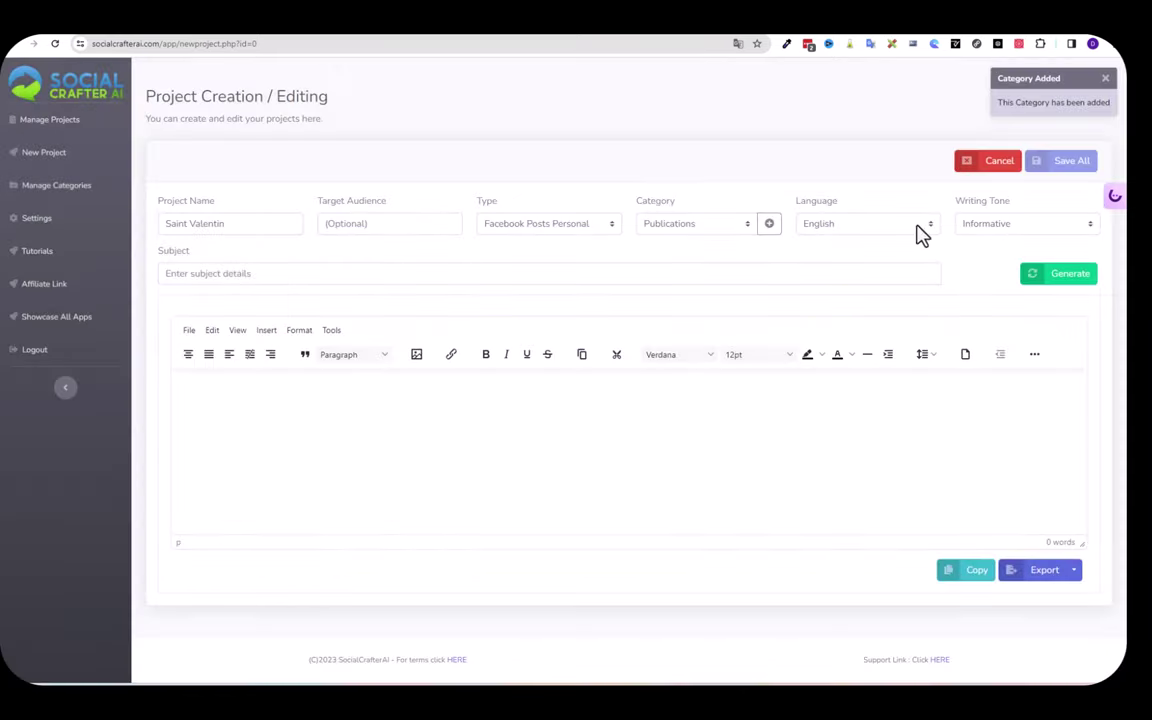
- Set the output language to French and the writing tone to Enthusiastic
click(930, 230)
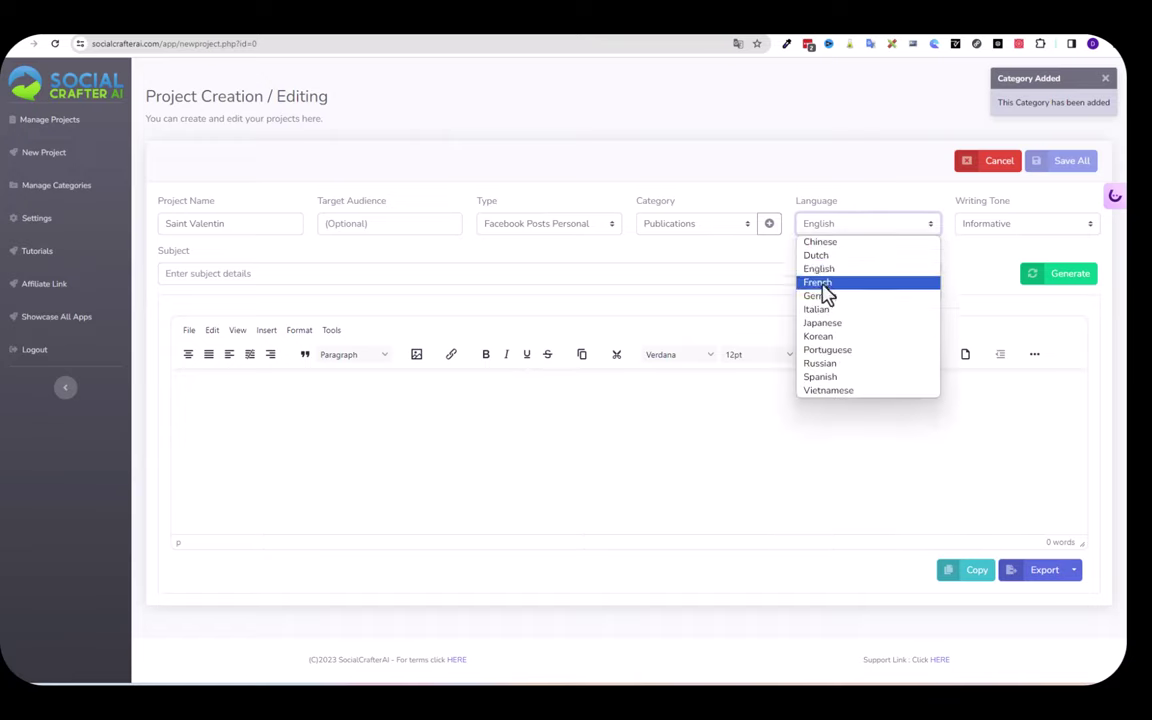
click(820, 284)
click(1089, 229)
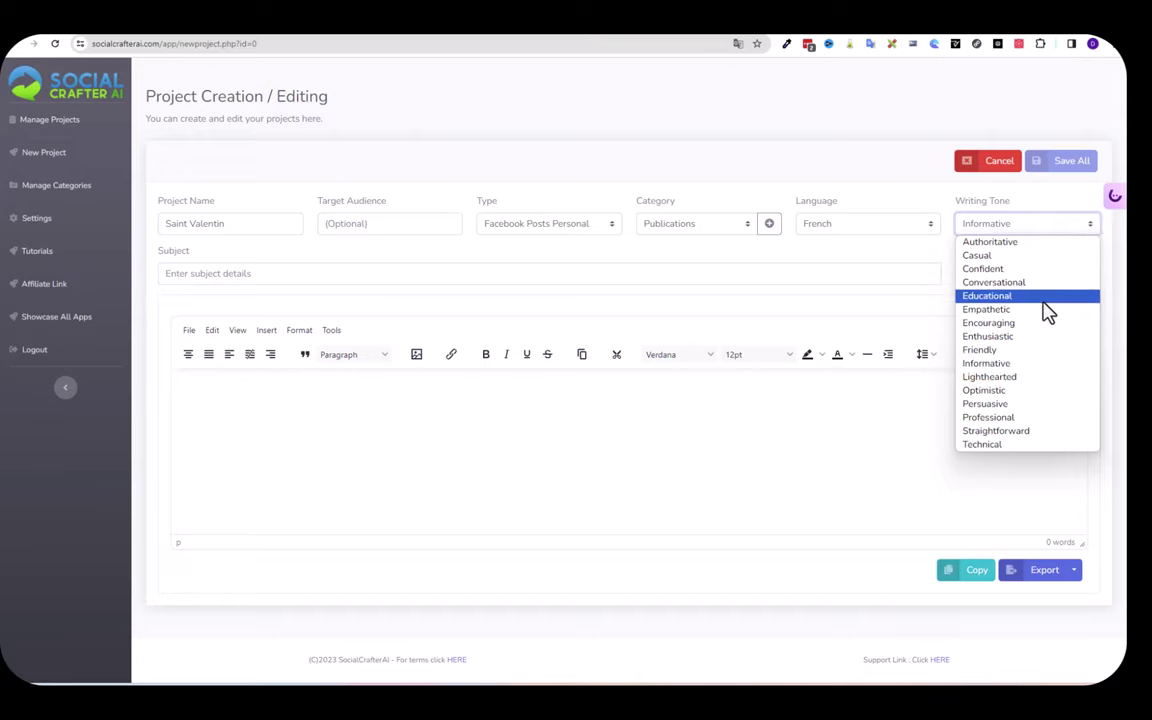
click(1010, 337)
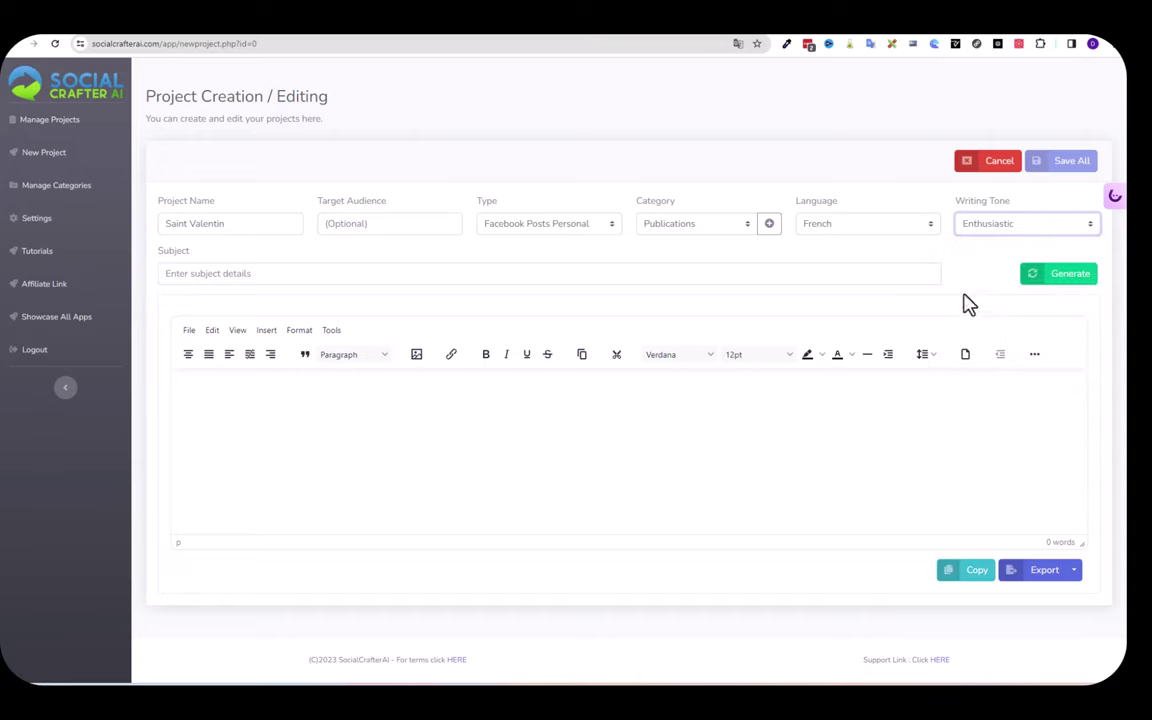
click(258, 274)
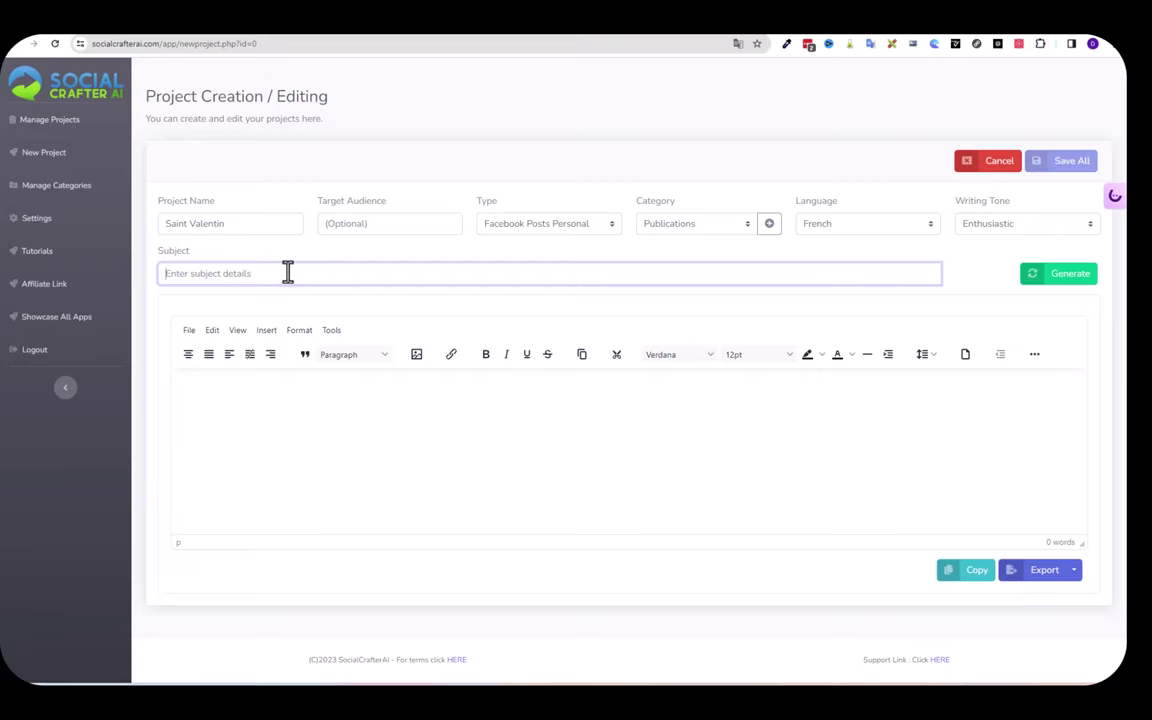
- Generate a French post from the subject 'Bientot la saint valentin, penser un petit cadeau sympa'
text(B)
click(1070, 282)
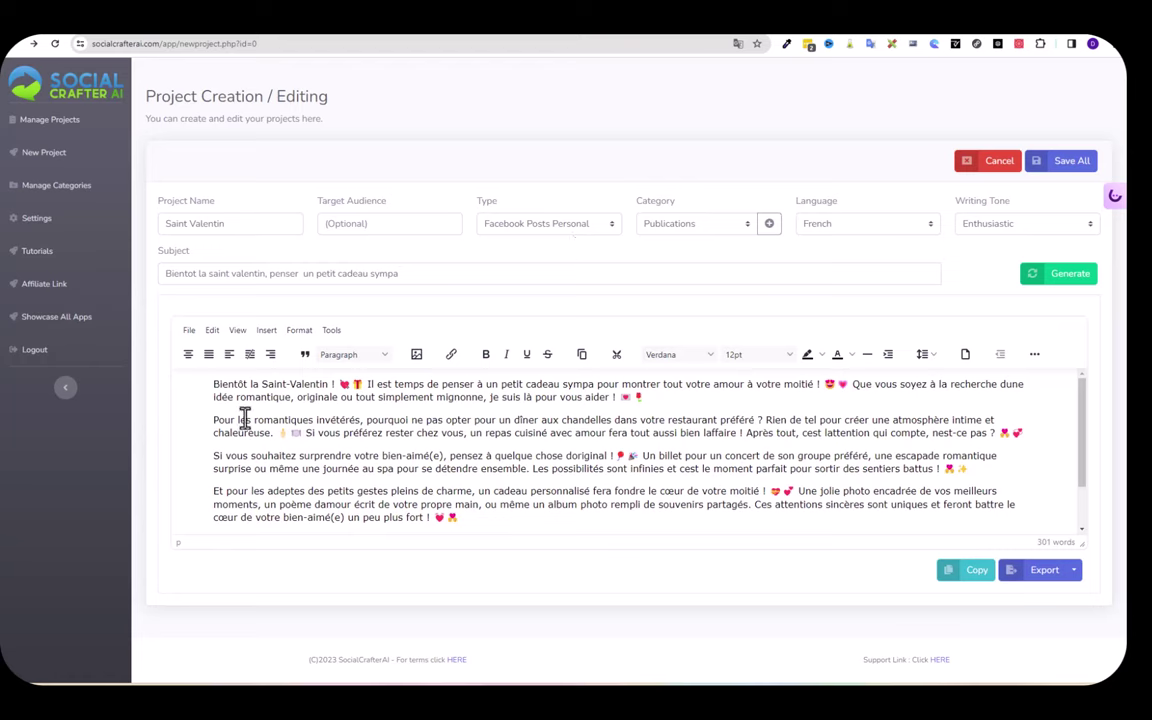
scroll(294, 525, down, 2)
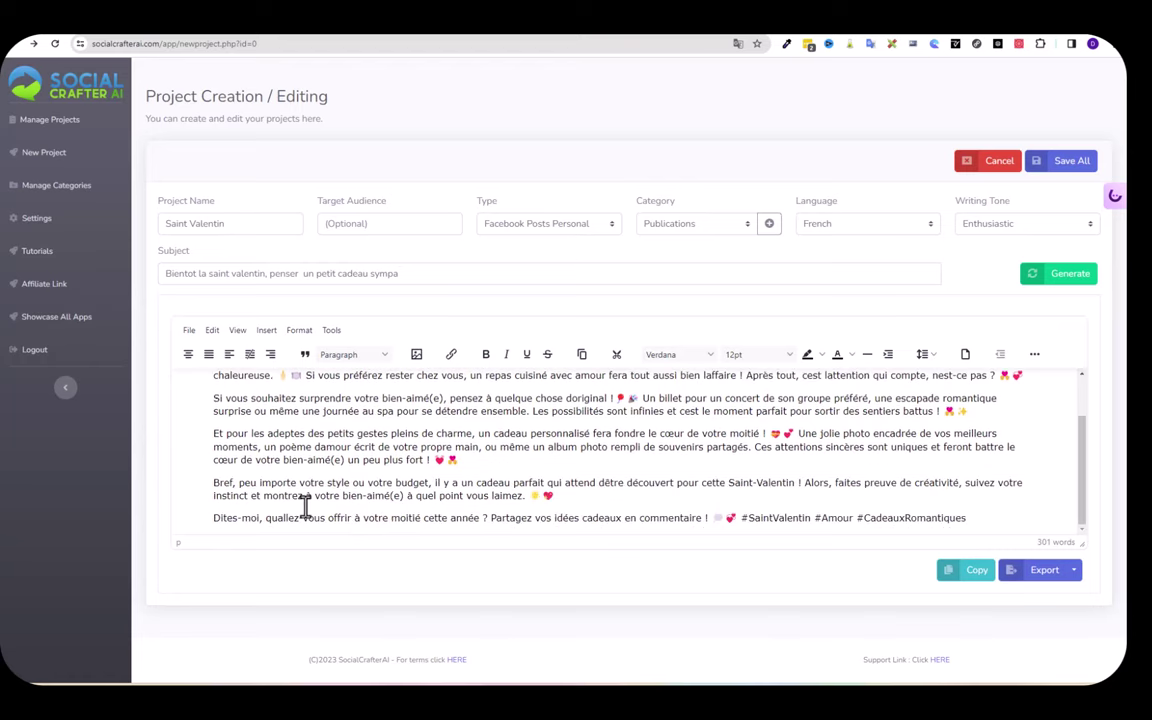
scroll(411, 490, up, 2)
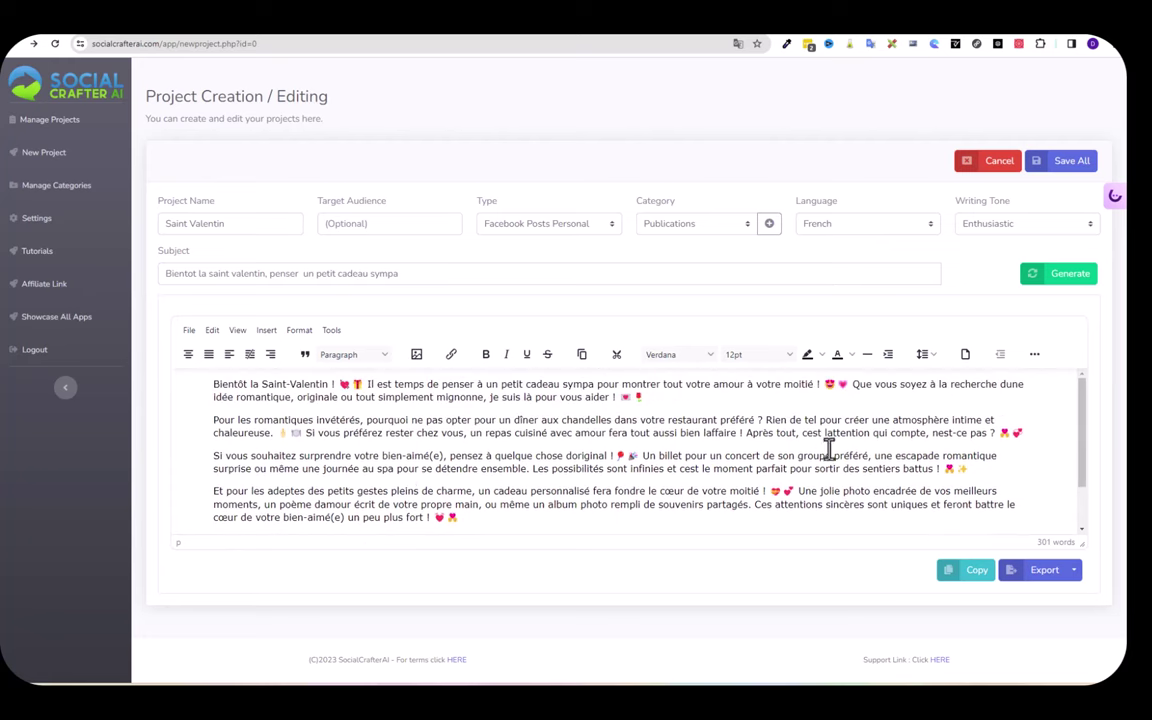
click(1073, 572)
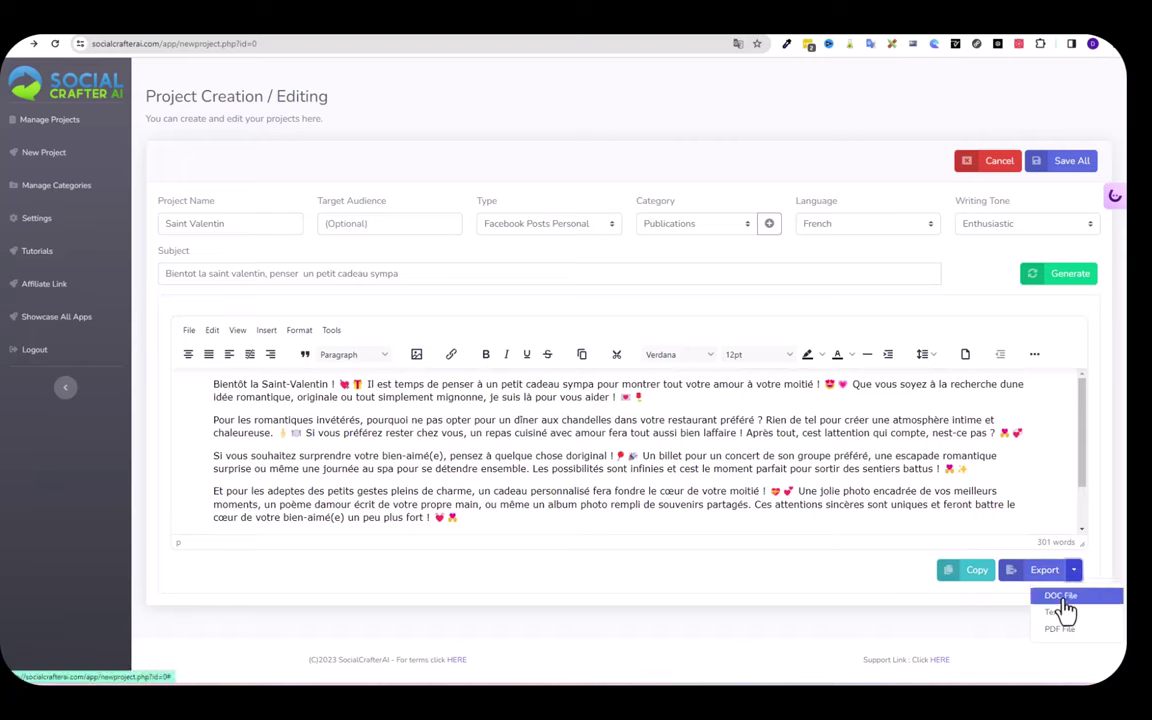
- Export the Facebook post as Saint-Valentin-FB-POST-PERS.doc and copy its text to the clipboard
click(1060, 596)
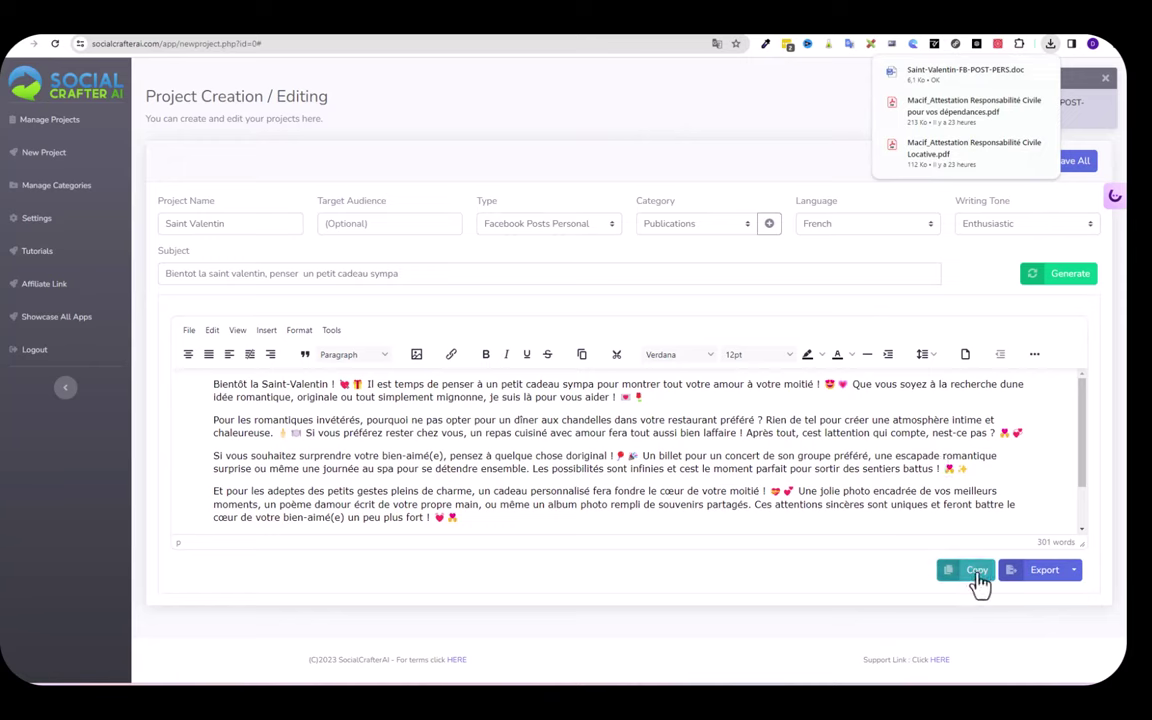
click(975, 580)
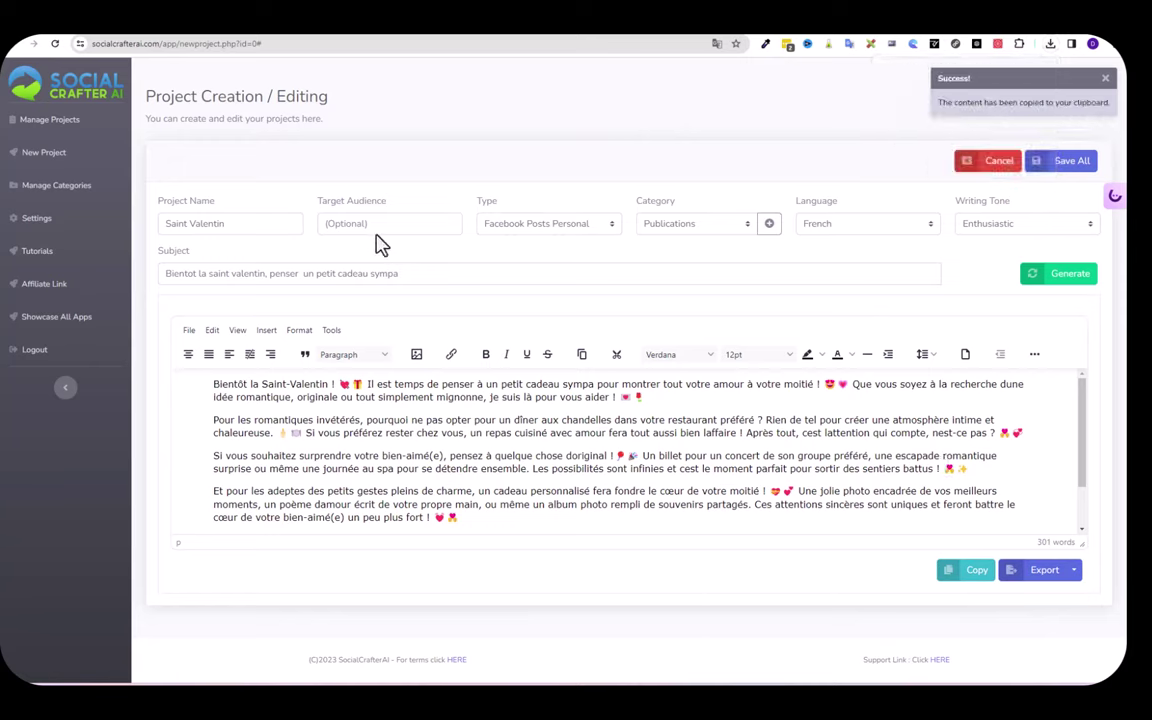
- Switch the post type to Linkedin Engaging Posts and generate the LinkedIn version
click(612, 228)
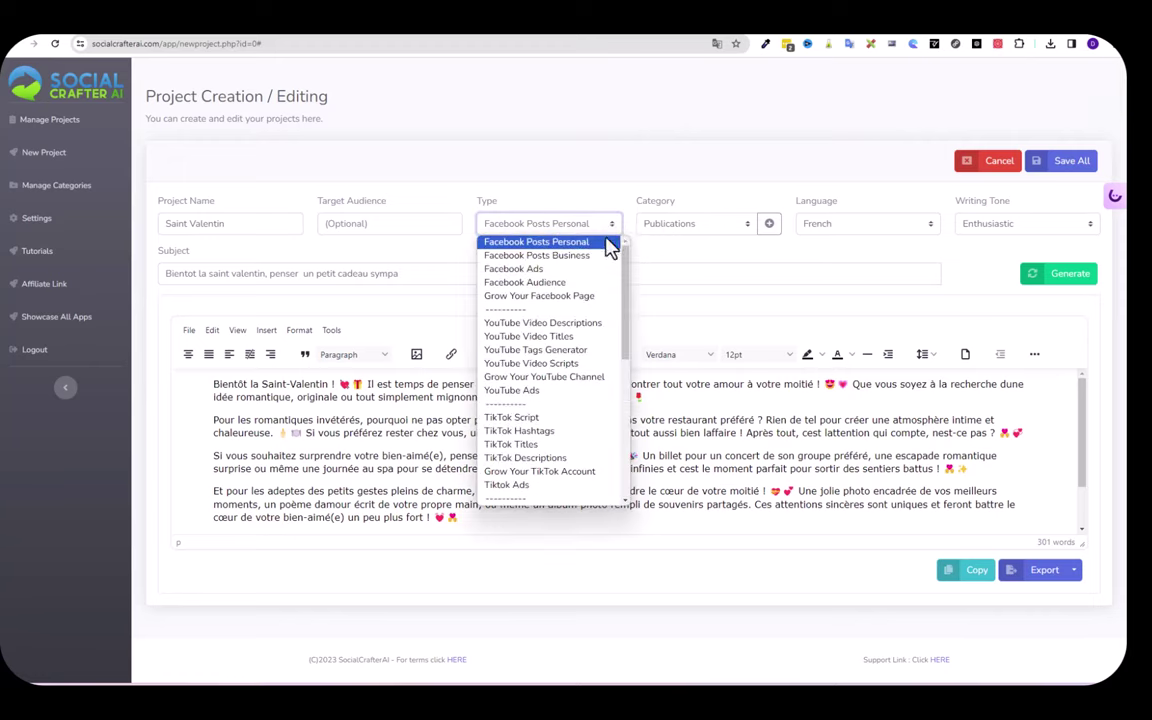
scroll(581, 413, down, 3)
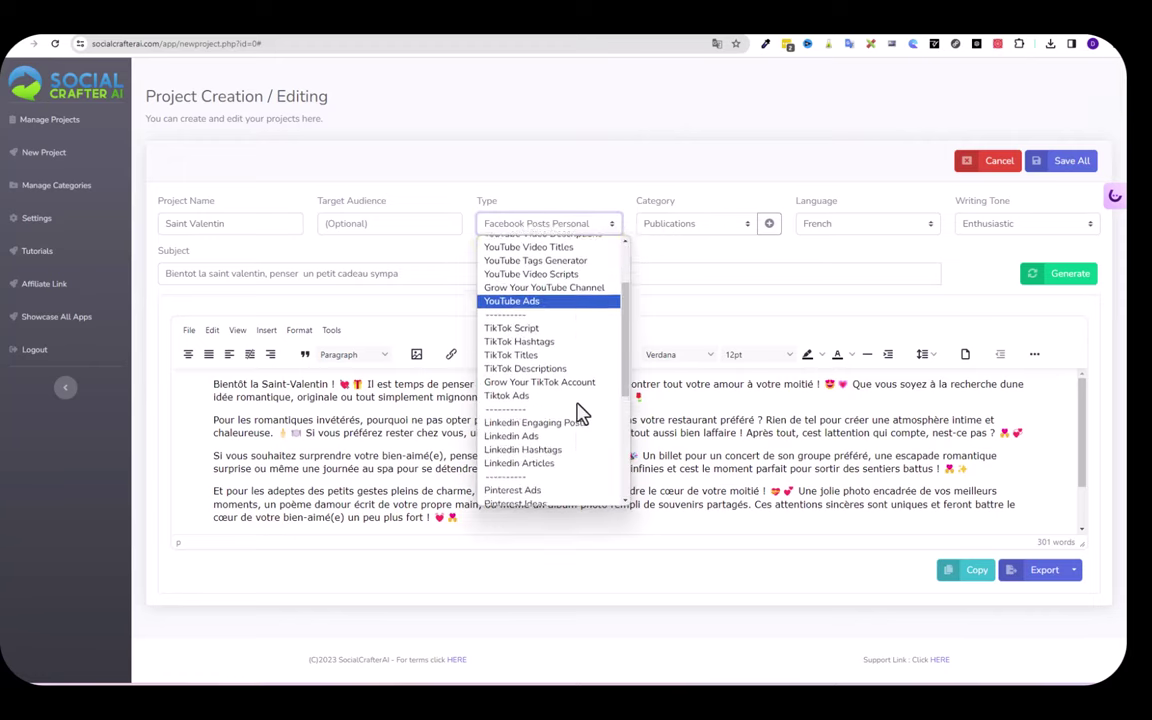
scroll(581, 413, down, 1)
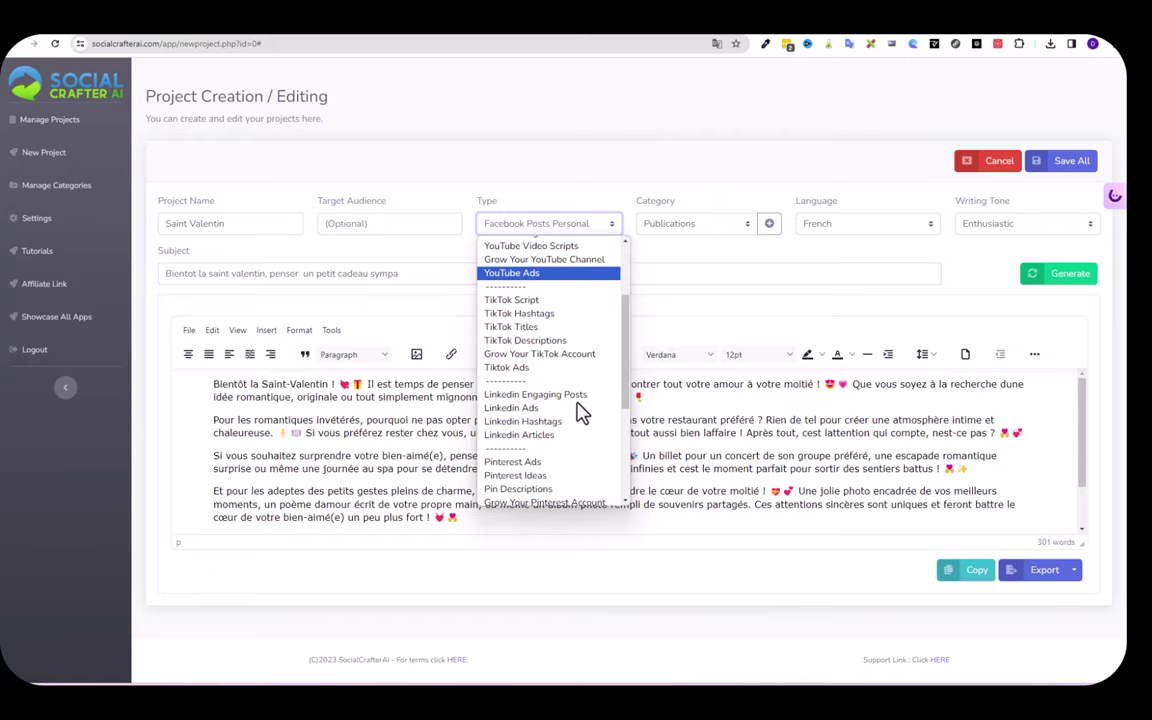
click(578, 396)
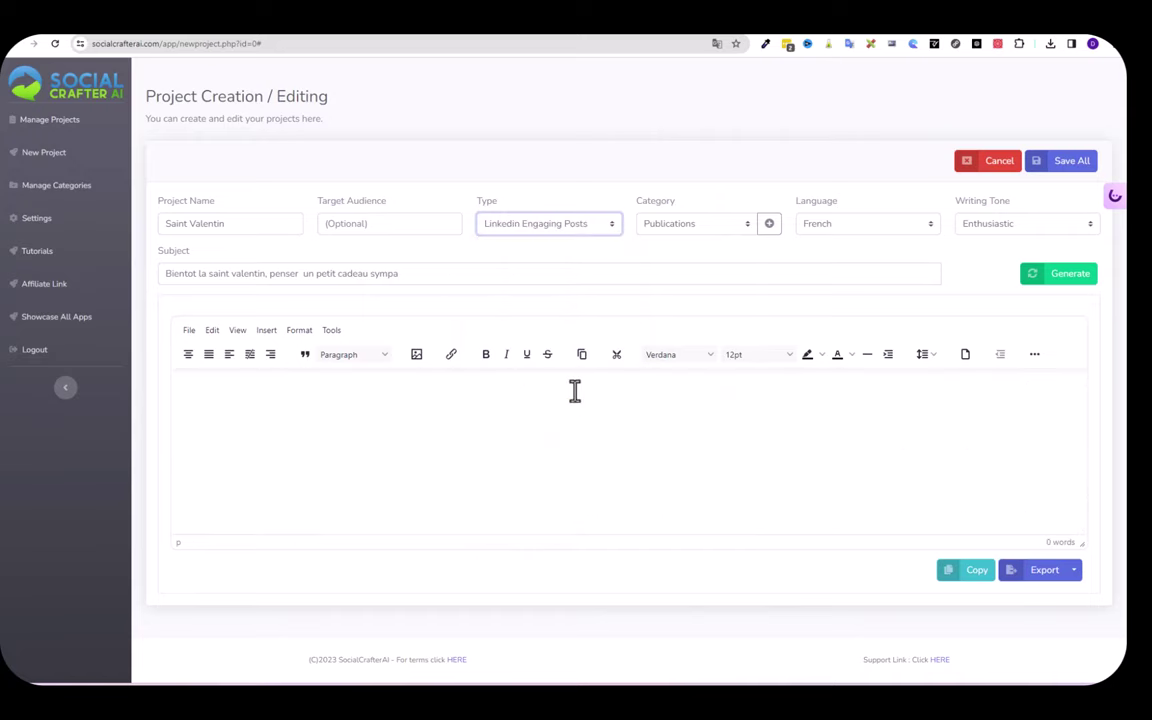
click(1068, 276)
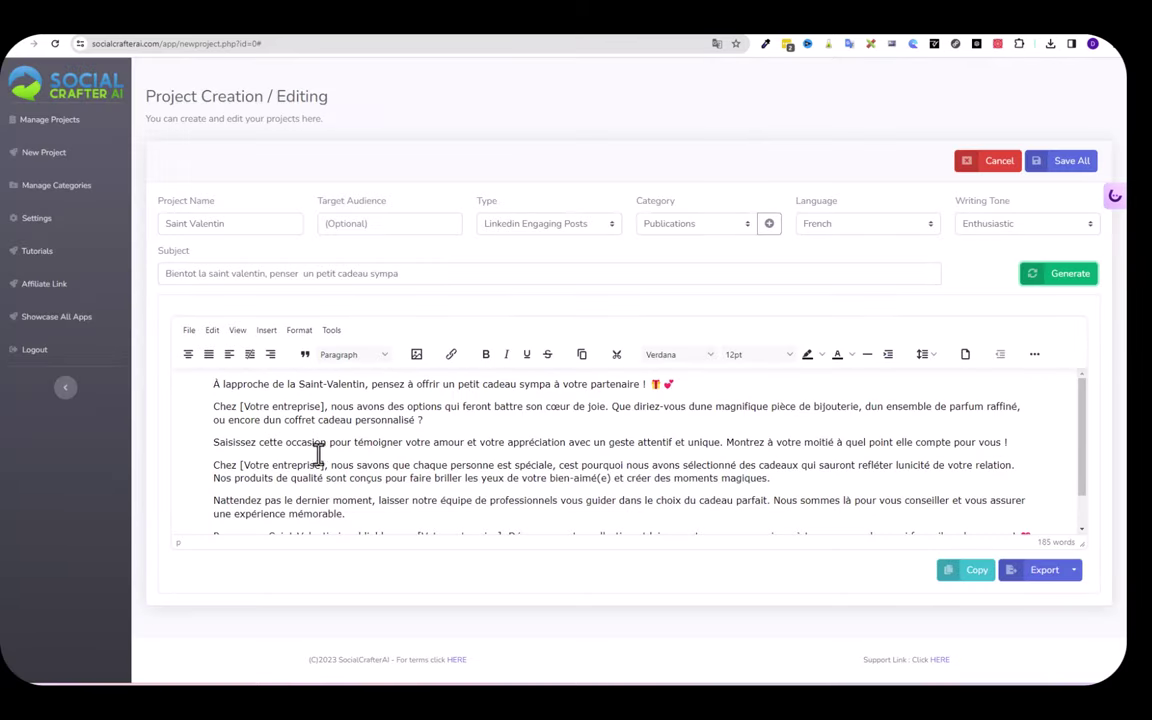
- Fix the apostrophe in "l'approche" and export the post as Saint-Valentin-LINKEDIN-POST.doc
click(227, 385)
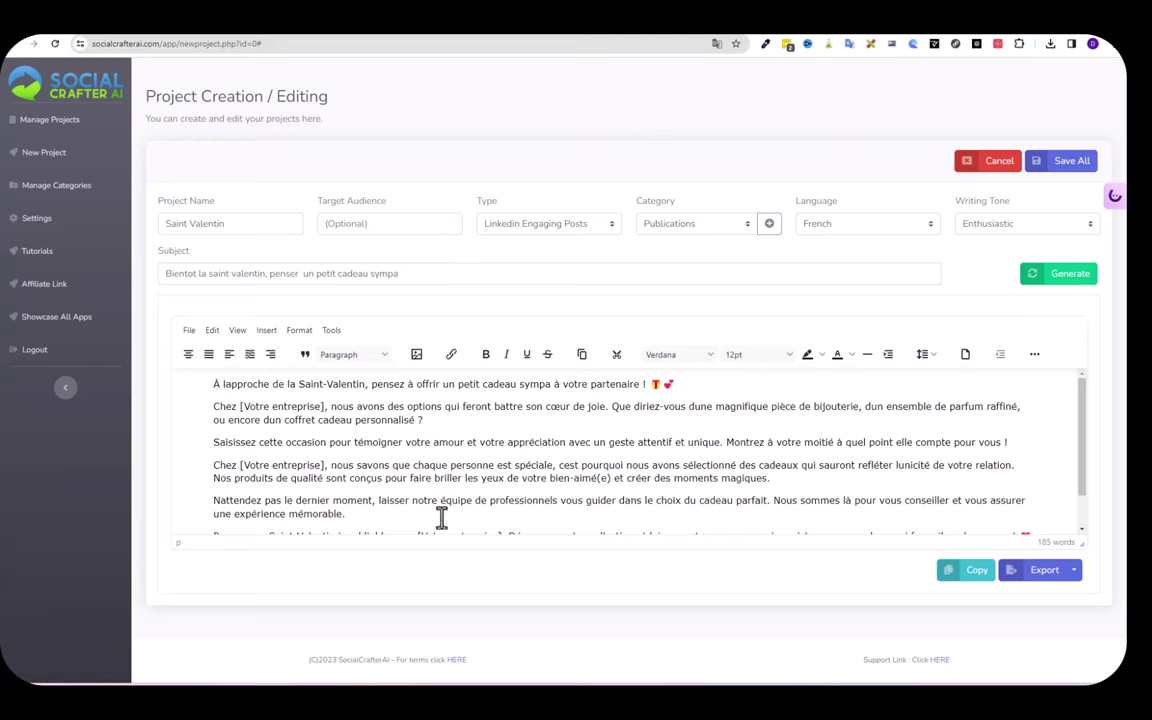
text(')
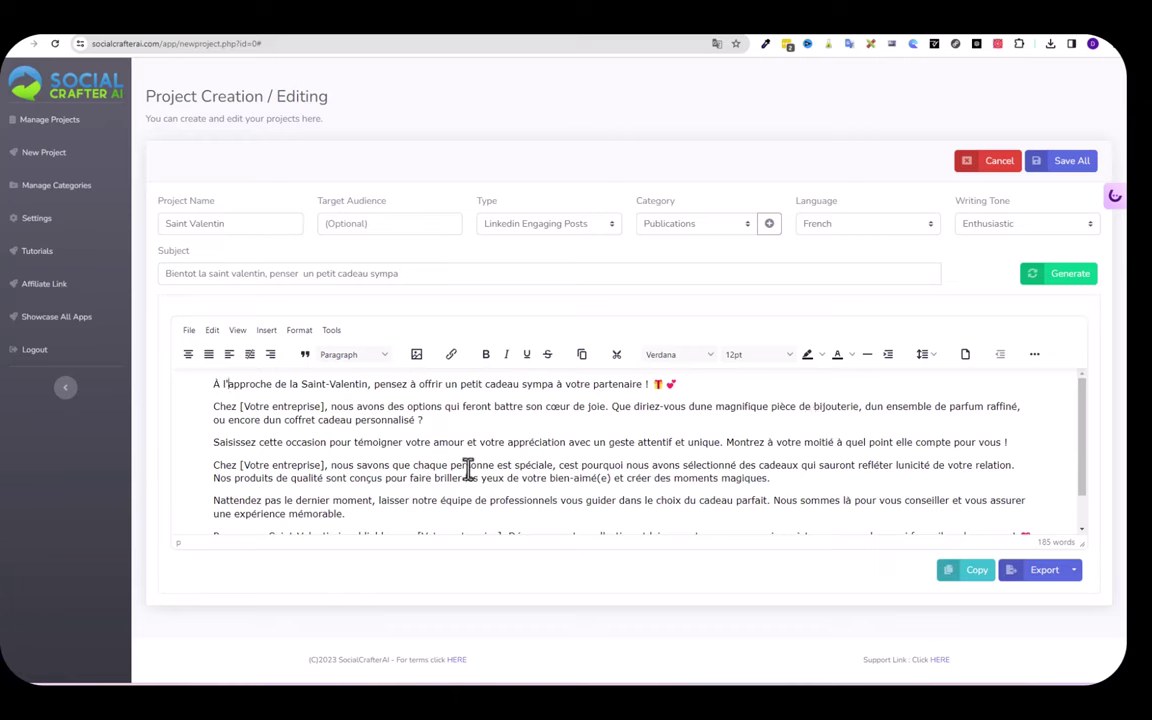
scroll(620, 467, down, 2)
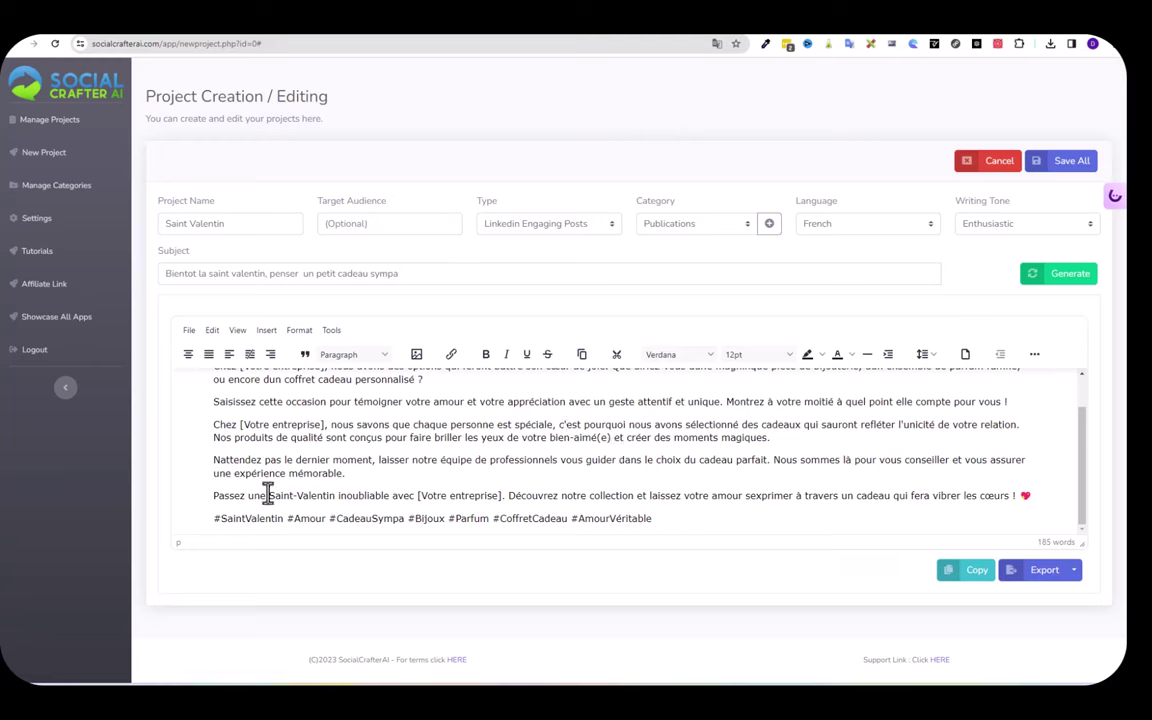
click(1073, 570)
click(1056, 595)
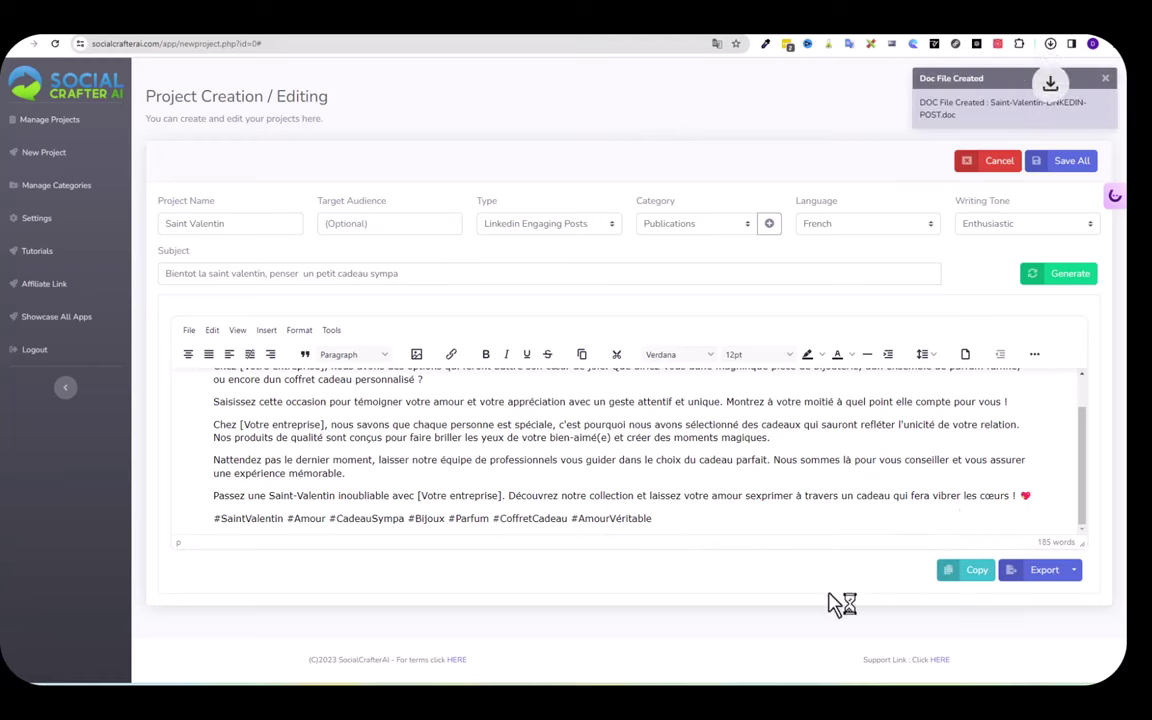
- Switch the post type to Instagram Post Business and generate the Instagram version
click(612, 228)
scroll(571, 360, down, 5)
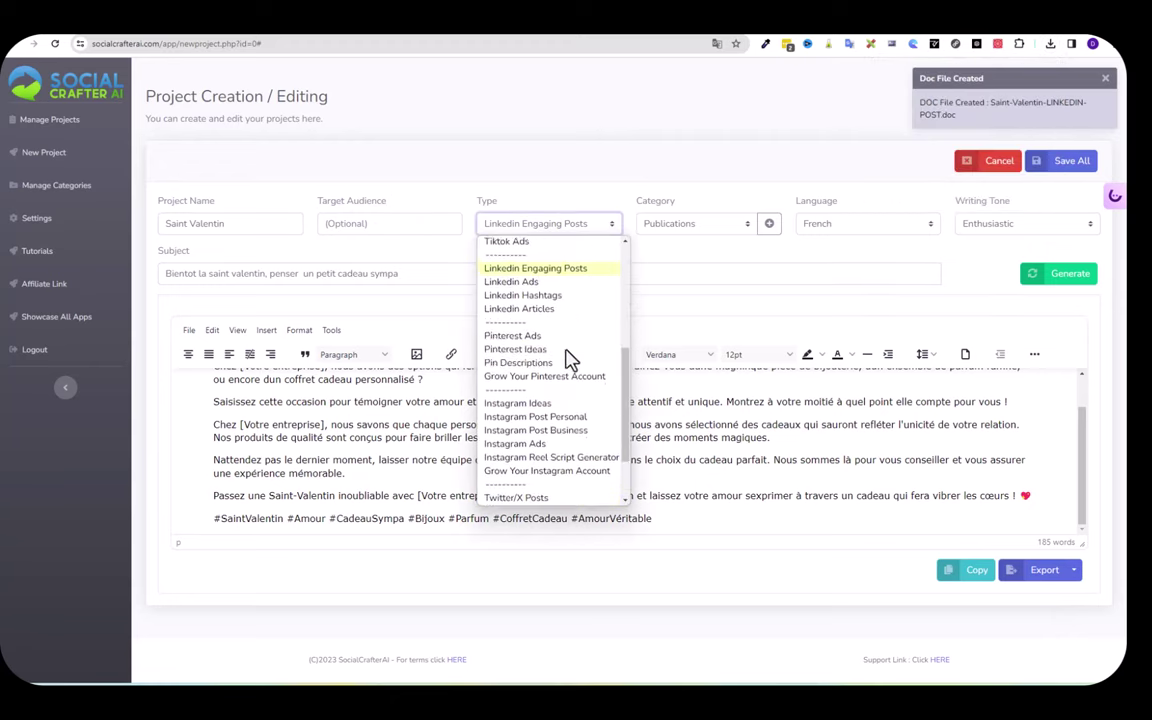
scroll(570, 358, down, 2)
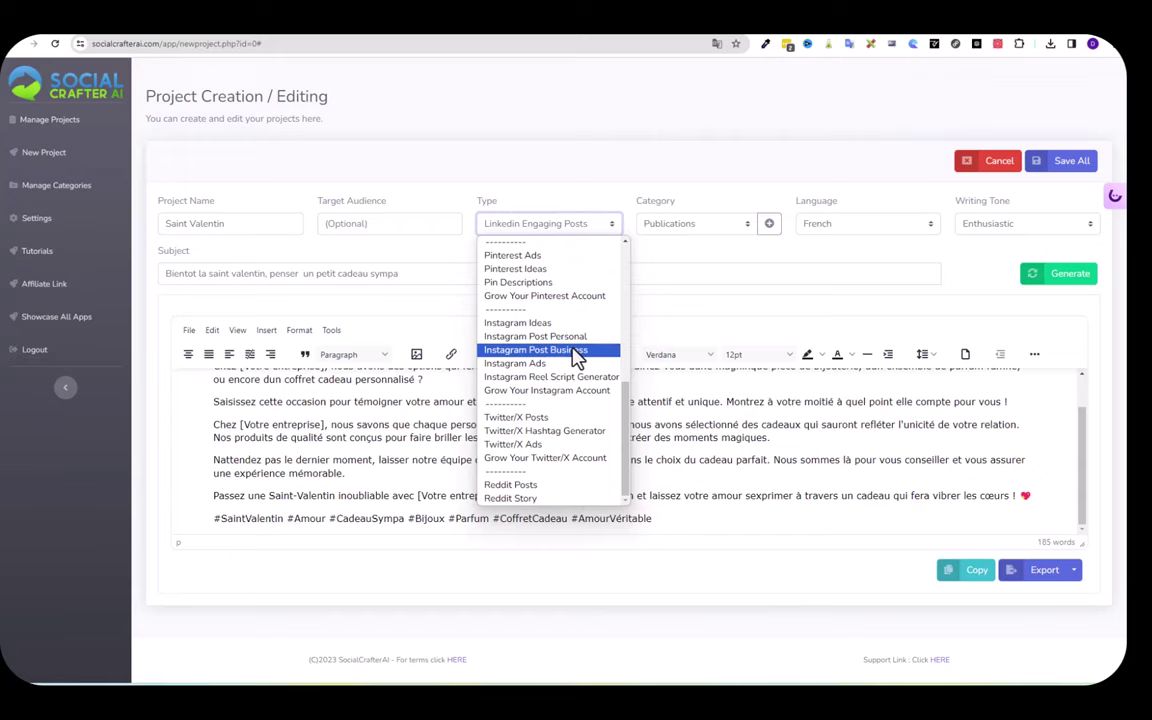
click(577, 352)
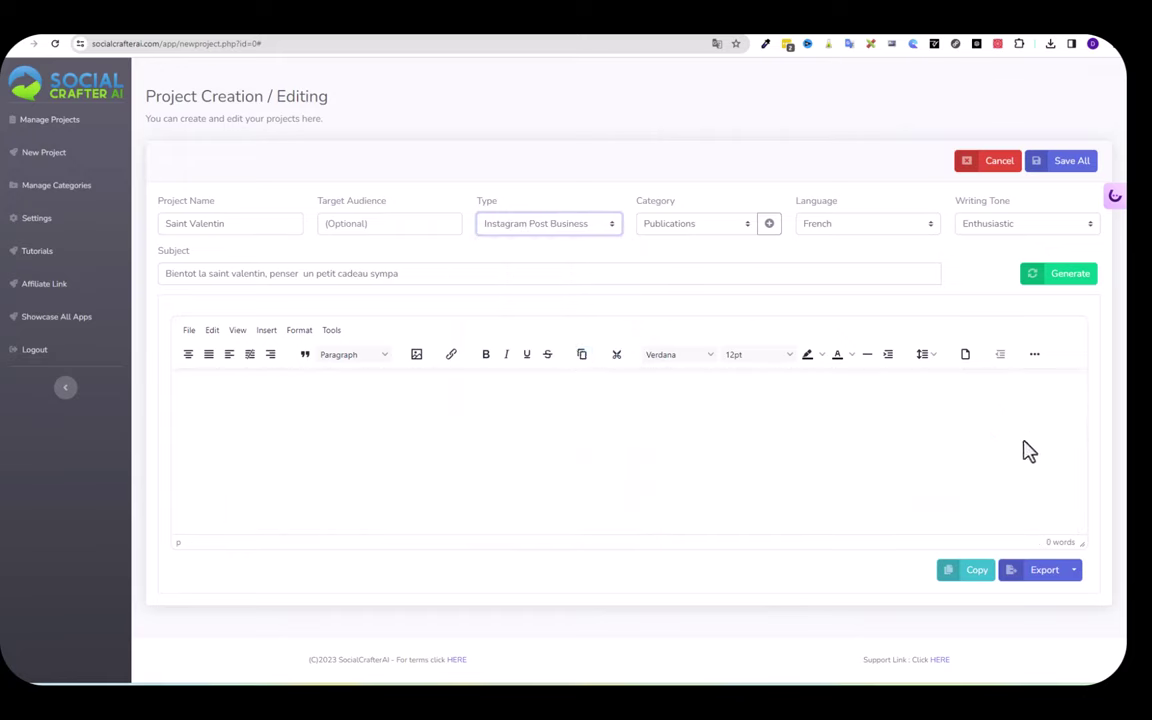
click(1078, 283)
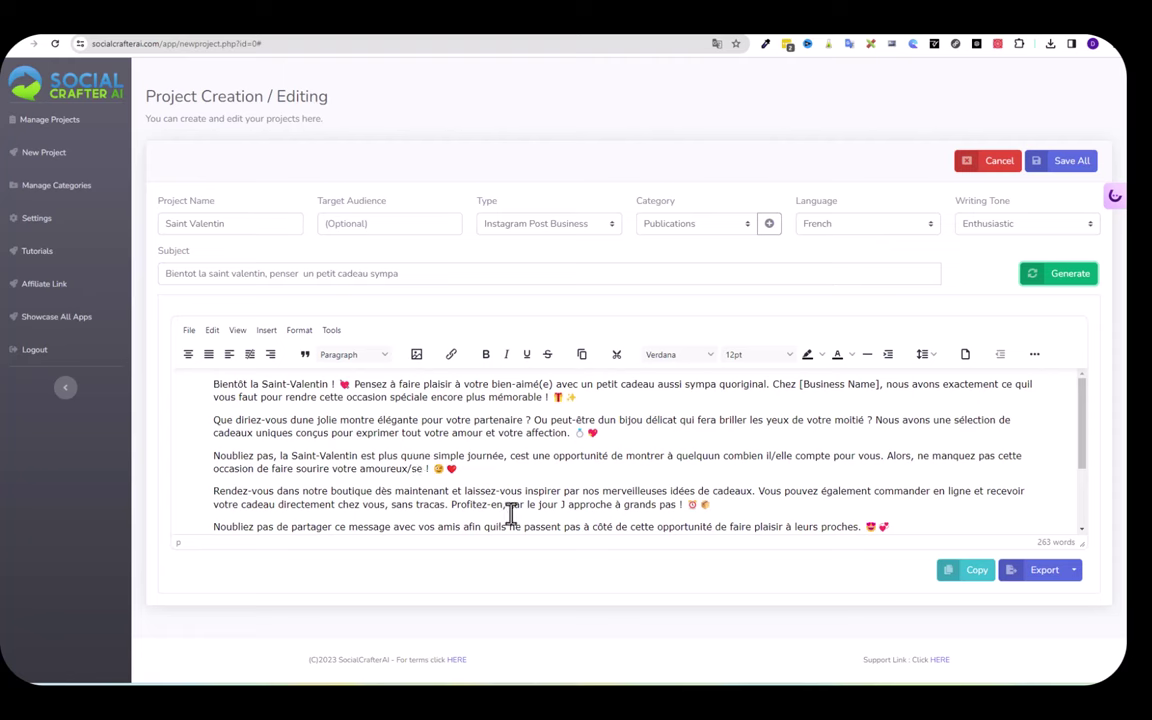
- Review the 263-word Instagram post and export it as Saint-Valentin-INSTA-POST-BUS.doc
scroll(527, 481, down, 2)
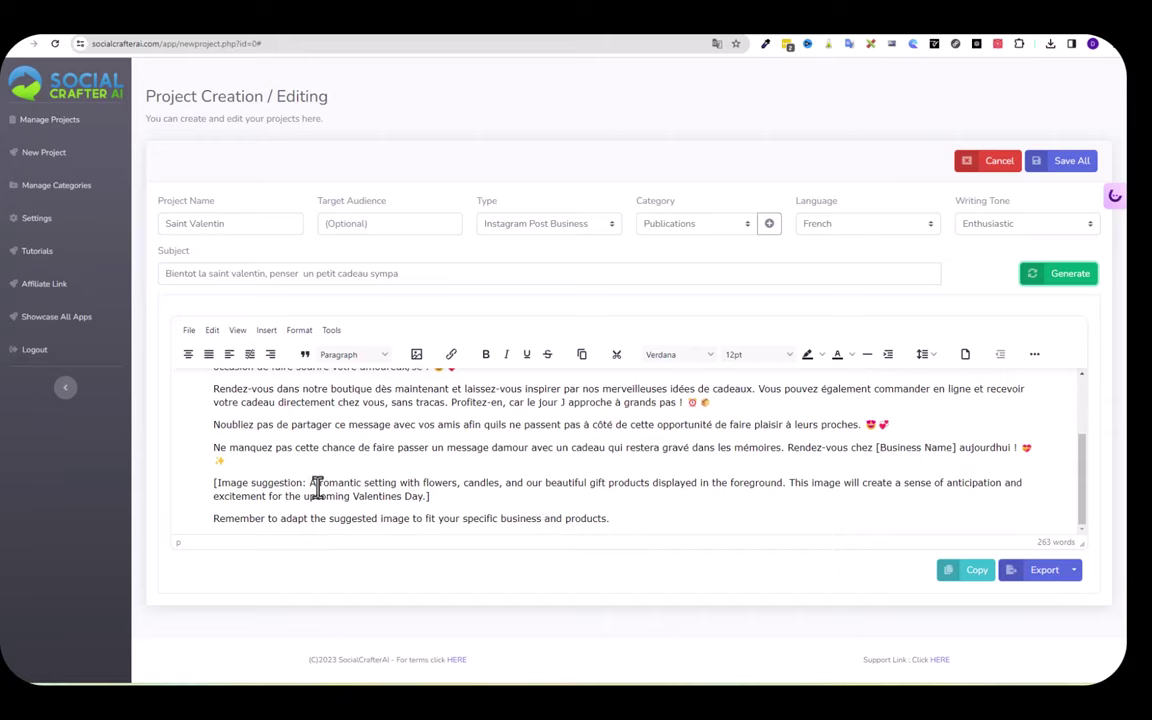
drag(213, 483, 450, 496)
click(657, 520)
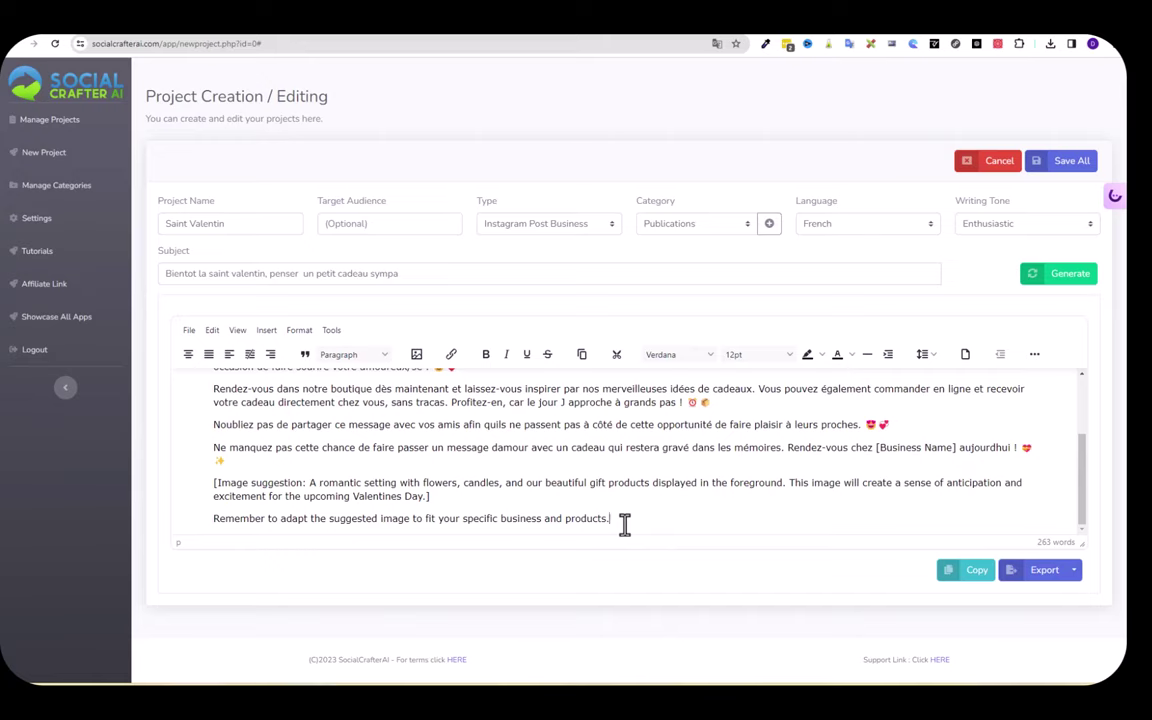
click(1076, 574)
click(1060, 596)
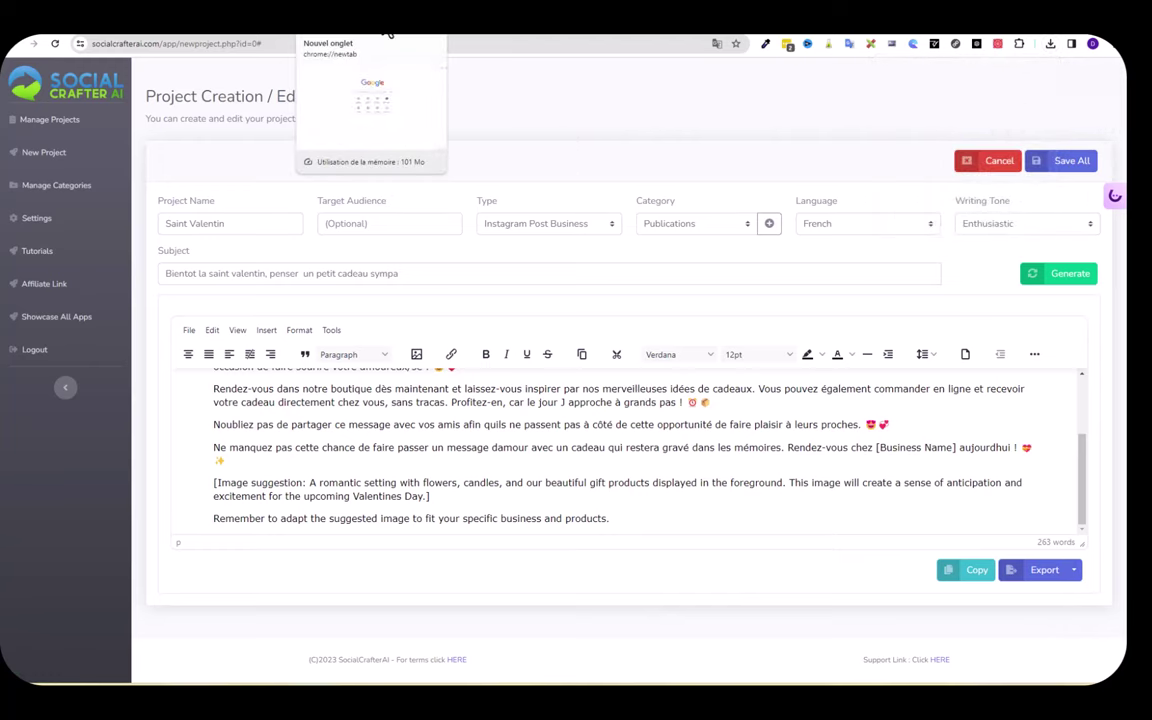
- Open a new blank Chrome tab beside Social Crafter AI
click(389, 35)
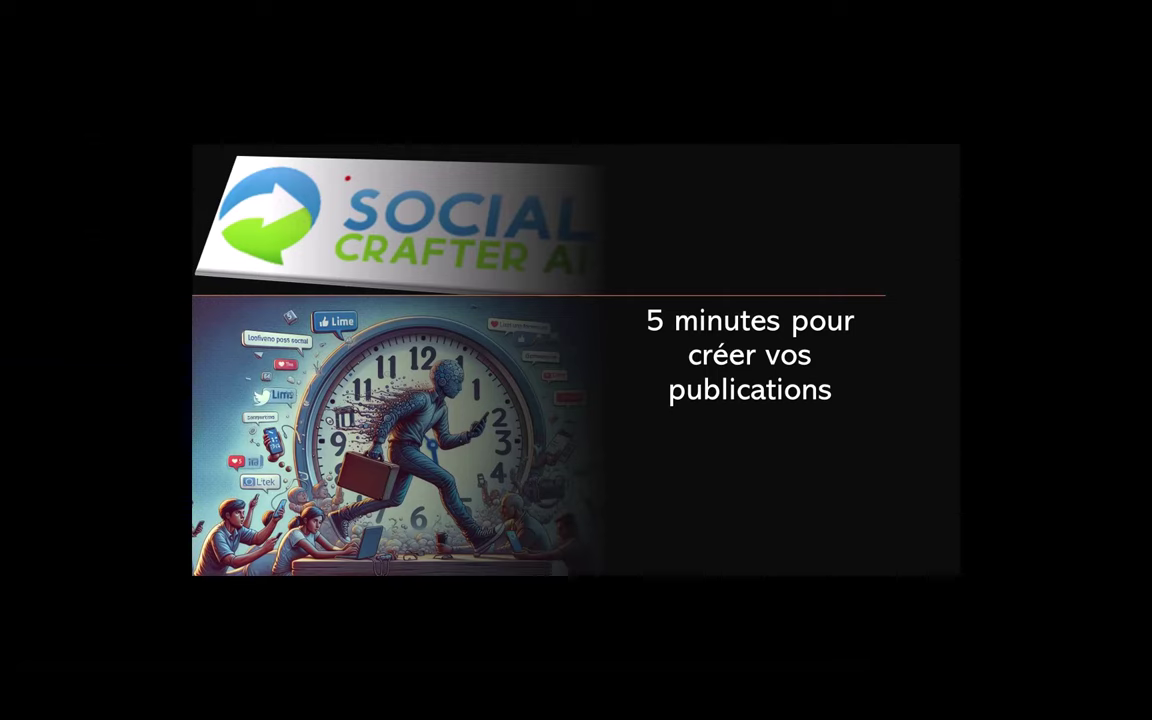